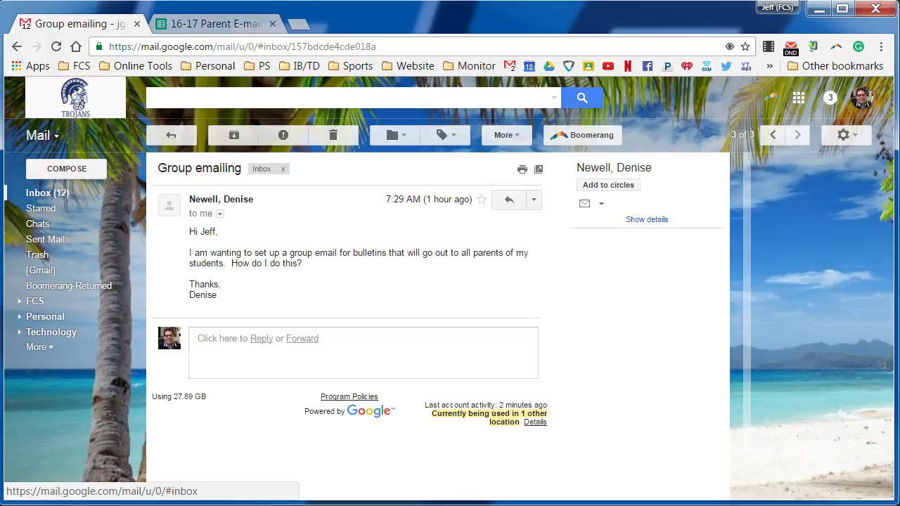
Switch to the 16-17 Parent E-mail spreadsheet and download its current sheet as a comma-separated values (.csv) file.
{"action": "left_click", "coordinate": [184, 23]}
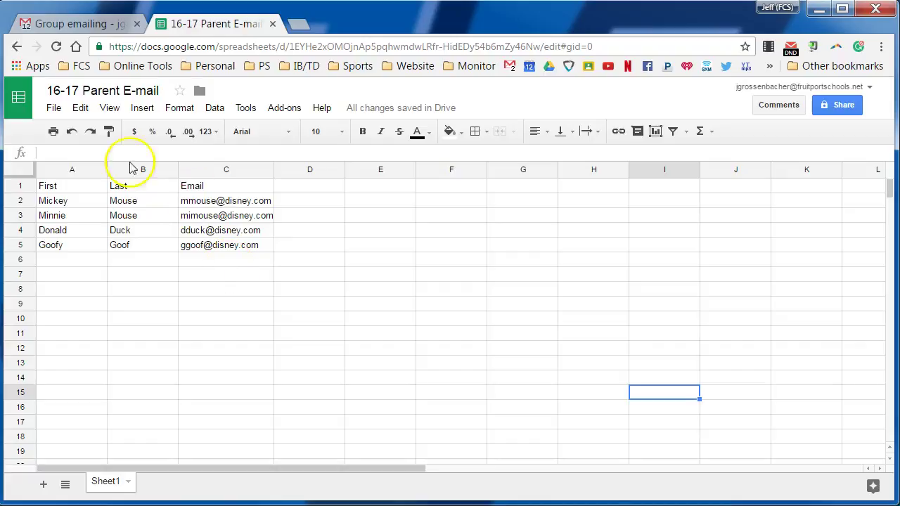
{"action": "left_click", "coordinate": [56, 111]}
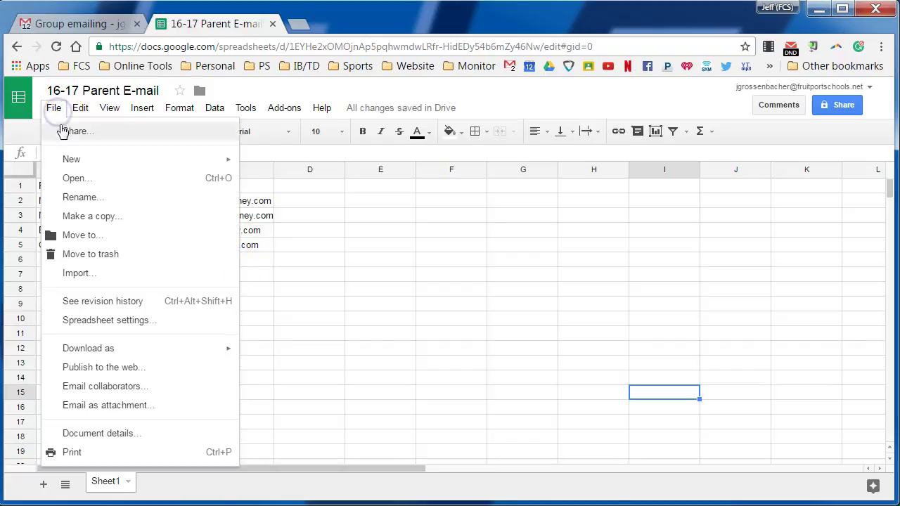
{"action": "mouse_move", "coordinate": [112, 355]}
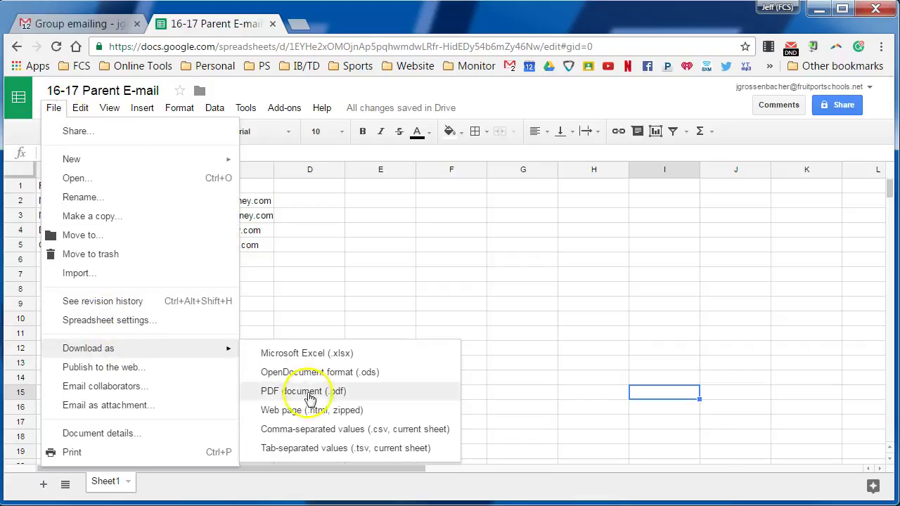
{"action": "left_click", "coordinate": [304, 430]}
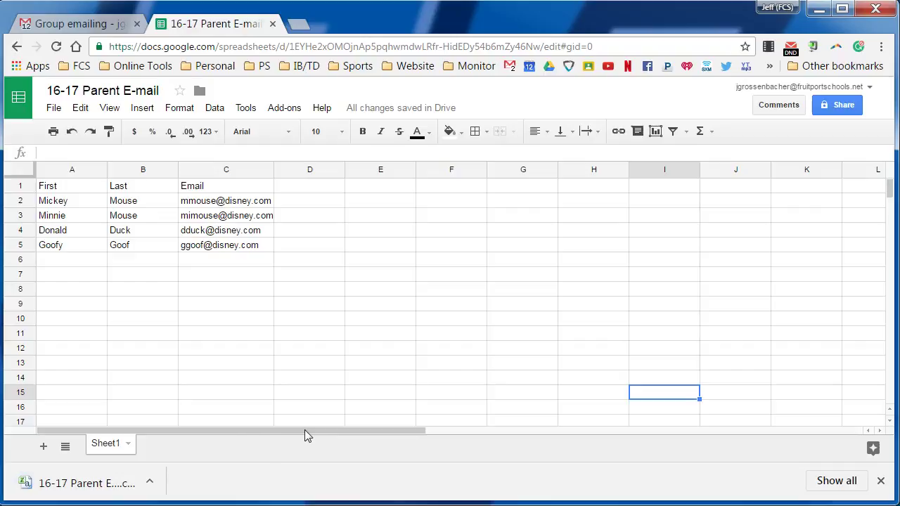
{"action": "left_click", "coordinate": [881, 482]}
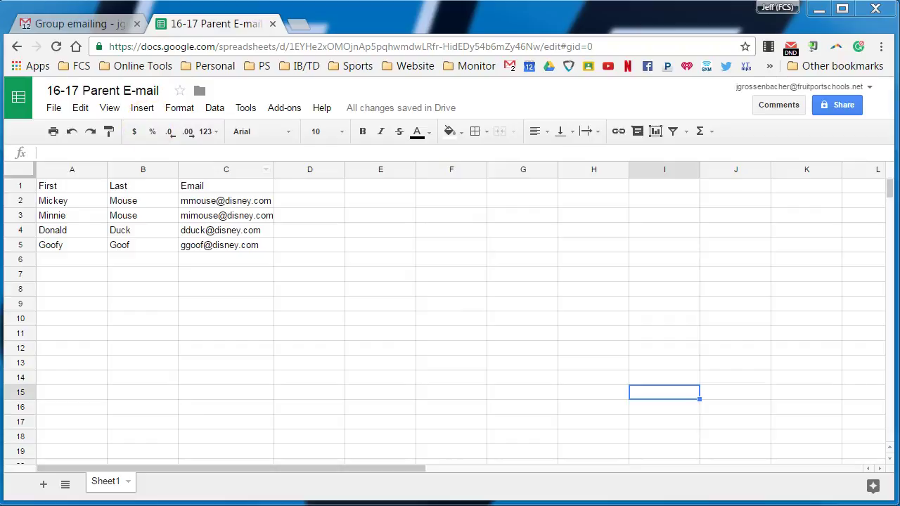
Switch to Gmail's contacts and import the file 16-17 Parent E-mail - Sheet1 (1).csv from the Desktop.
{"action": "left_click", "coordinate": [46, 25]}
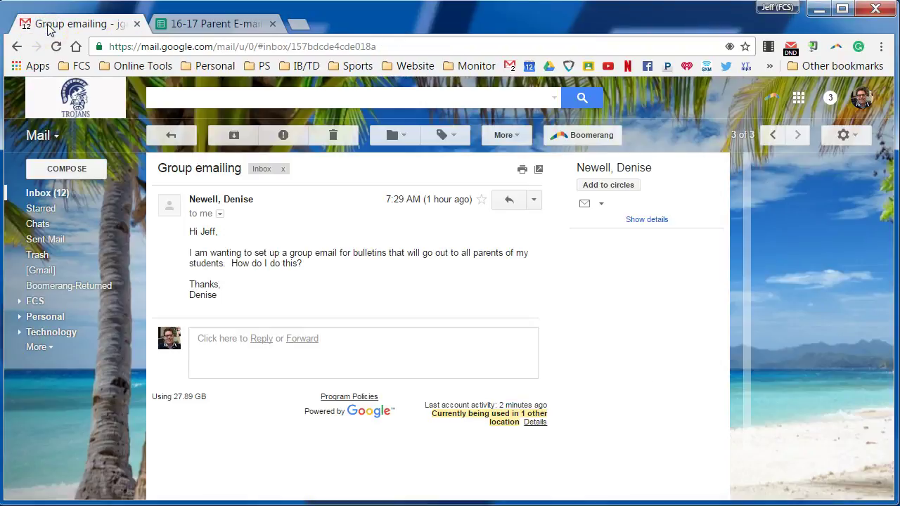
{"action": "left_click", "coordinate": [56, 140]}
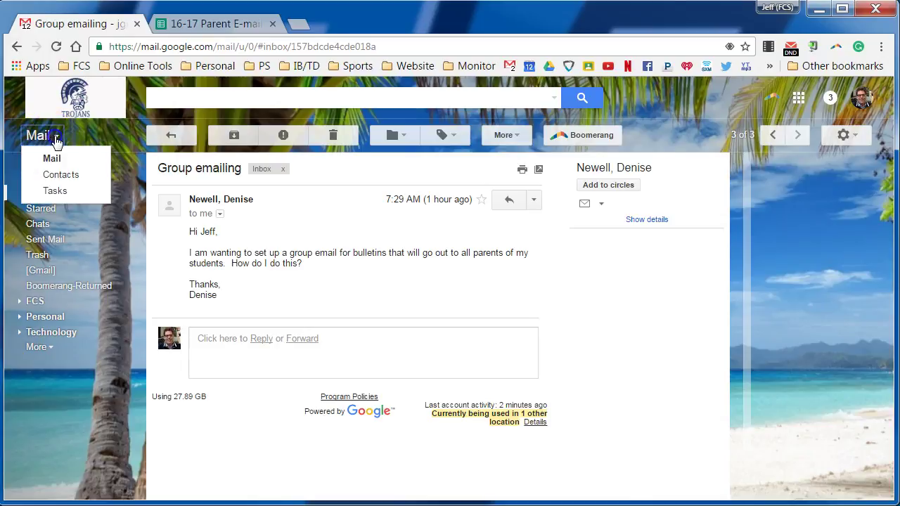
{"action": "left_click", "coordinate": [61, 175]}
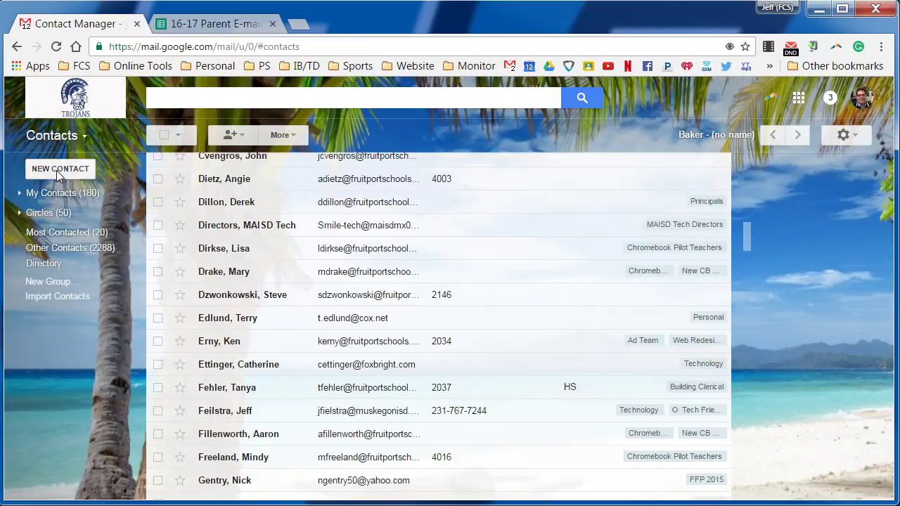
{"action": "left_click", "coordinate": [64, 297]}
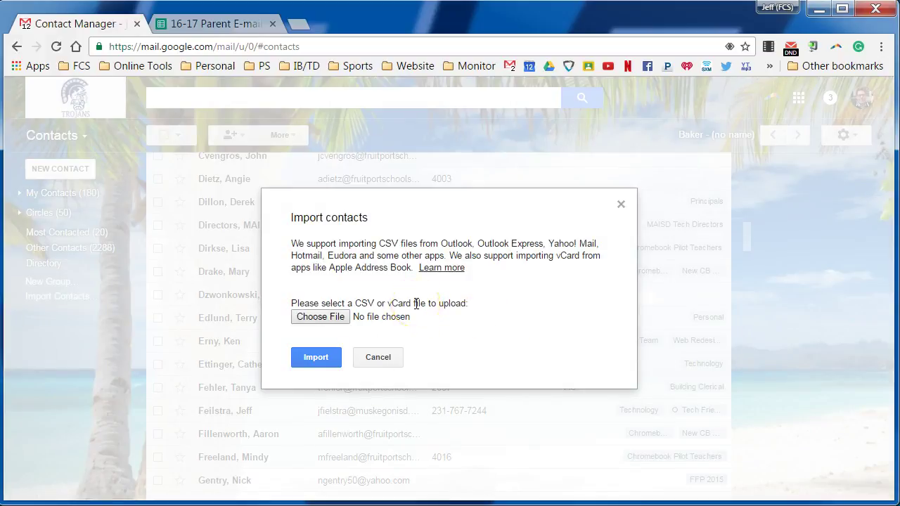
{"action": "left_click", "coordinate": [325, 316]}
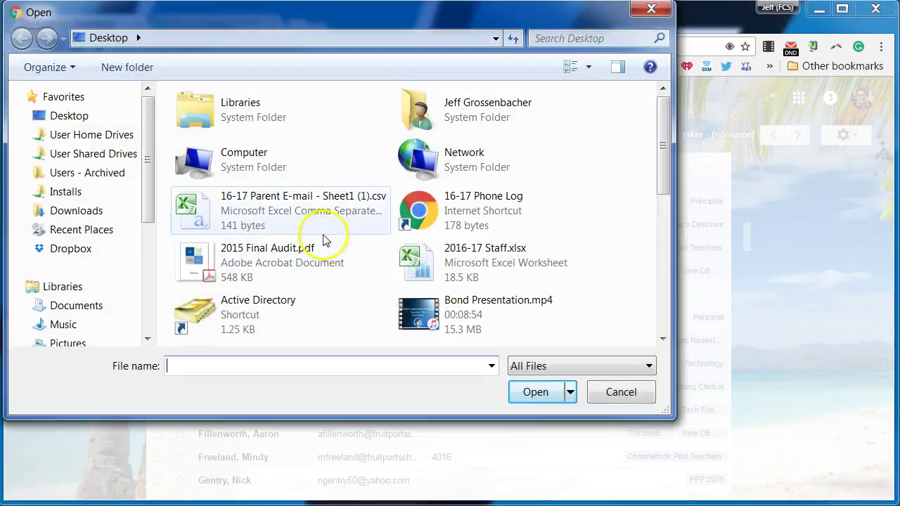
{"action": "left_click", "coordinate": [312, 203]}
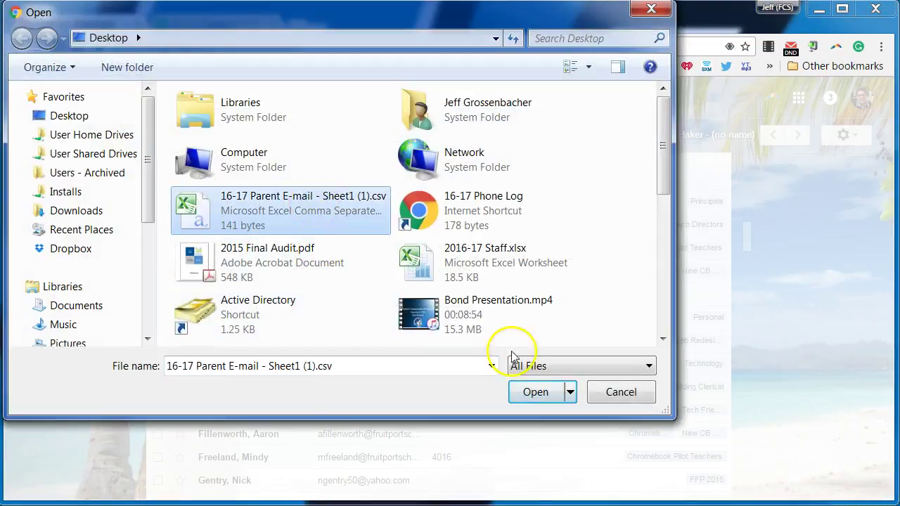
{"action": "left_click", "coordinate": [520, 393]}
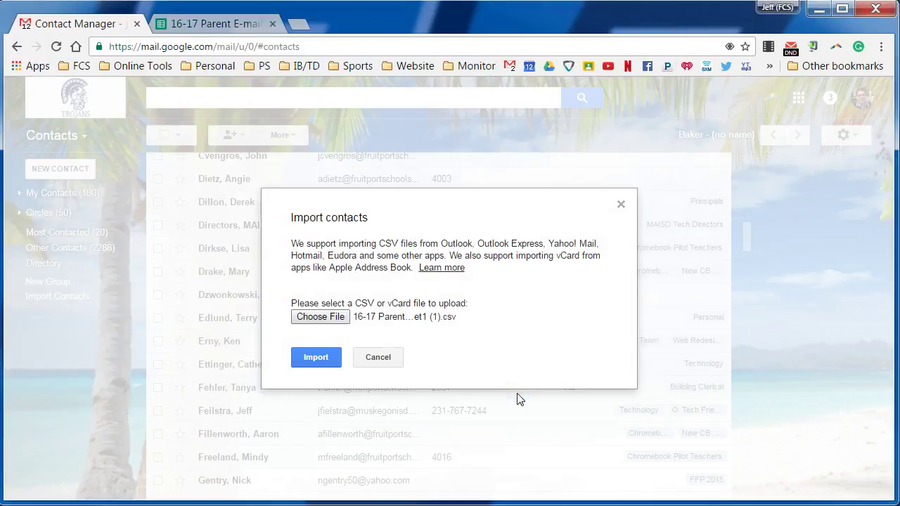
{"action": "left_click", "coordinate": [326, 362]}
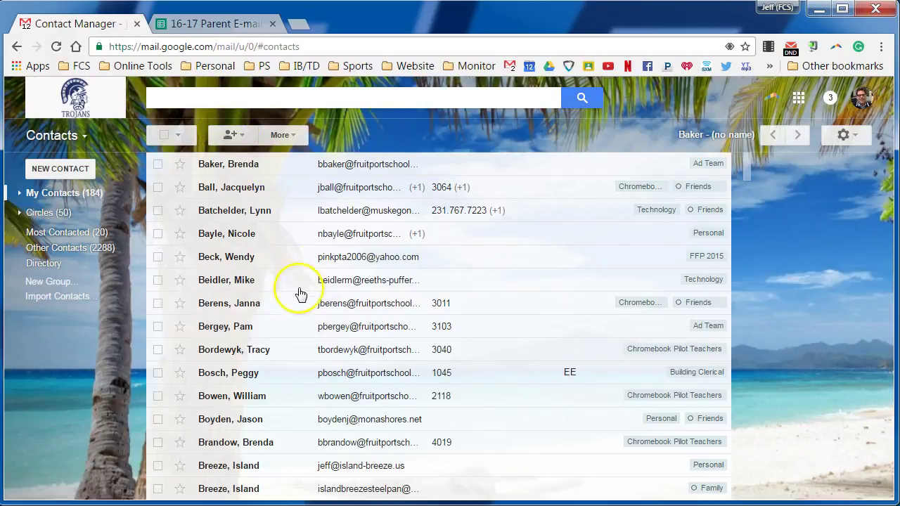
Create a contact group named "16-17 Parent Email addresses" from the four imported disney.com contacts and check the group label in the list.
{"action": "scroll", "coordinate": [297, 315], "scroll_direction": "down", "scroll_amount": 5}
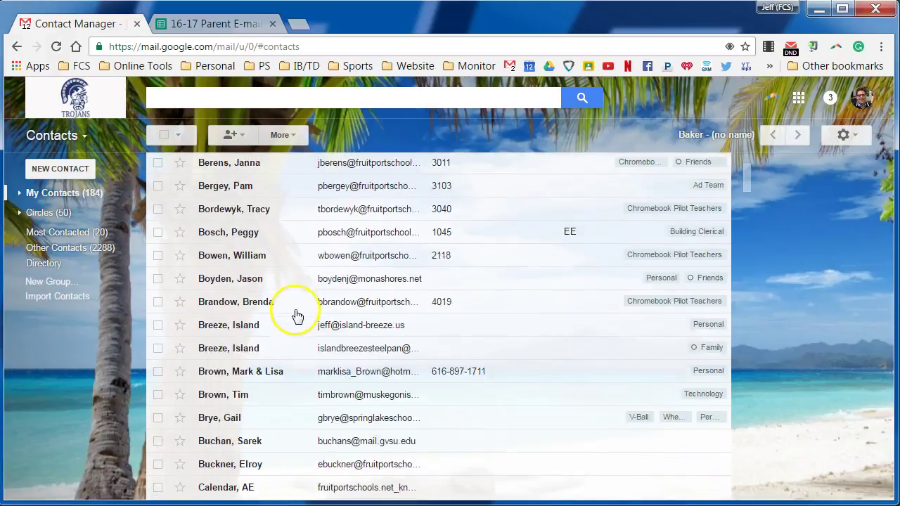
{"action": "scroll", "coordinate": [296, 316], "scroll_direction": "down", "scroll_amount": 5}
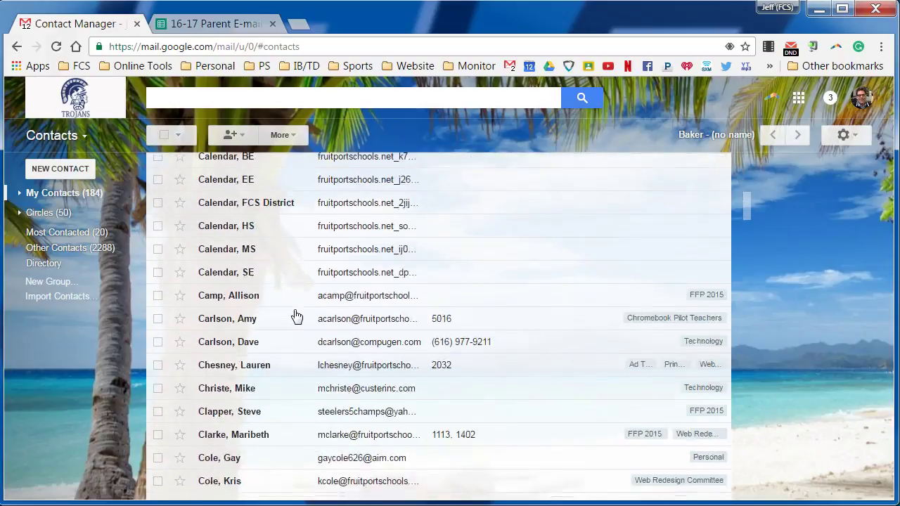
{"action": "scroll", "coordinate": [295, 316], "scroll_direction": "down", "scroll_amount": 2}
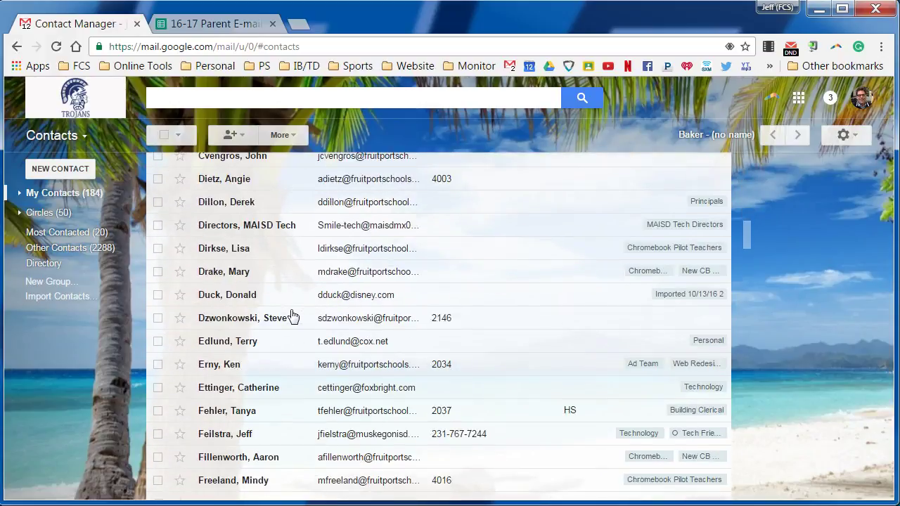
{"action": "left_click", "coordinate": [157, 295]}
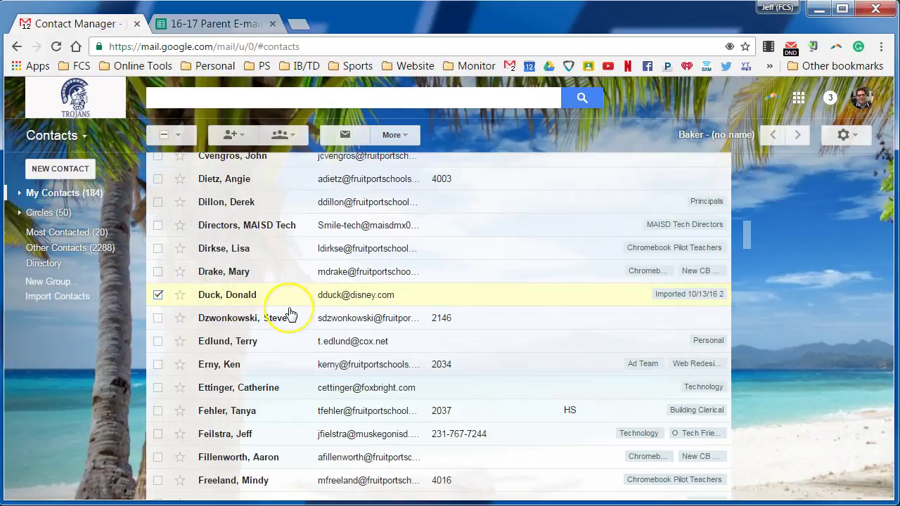
{"action": "scroll", "coordinate": [291, 314], "scroll_direction": "down", "scroll_amount": 4}
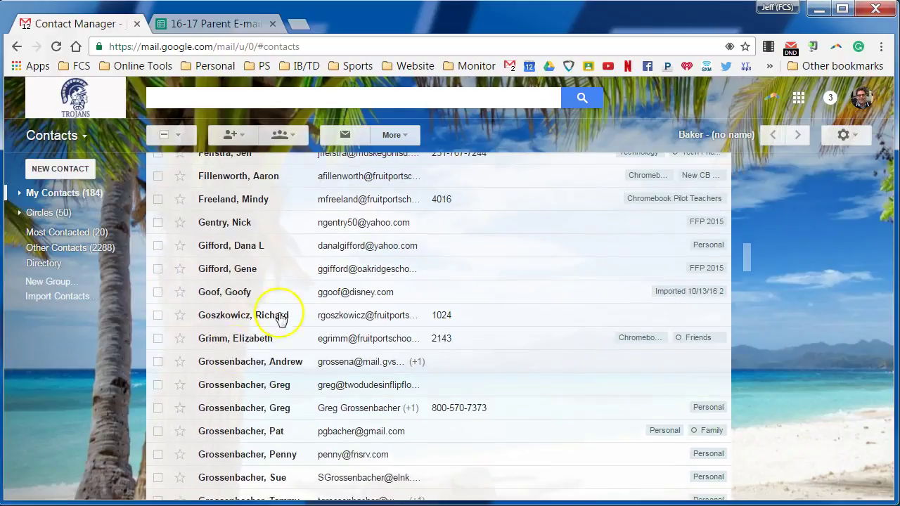
{"action": "left_click", "coordinate": [158, 292]}
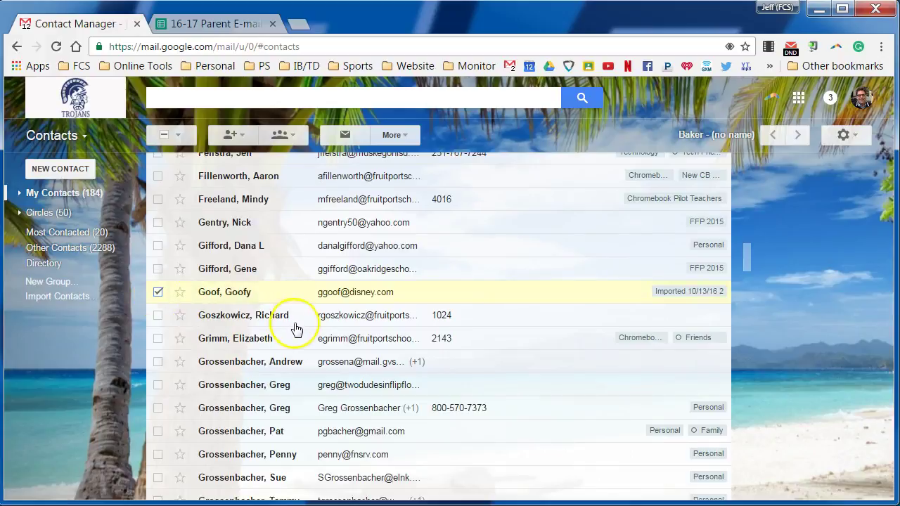
{"action": "scroll", "coordinate": [296, 328], "scroll_direction": "down", "scroll_amount": 1}
{"action": "scroll", "coordinate": [296, 329], "scroll_direction": "down", "scroll_amount": 11}
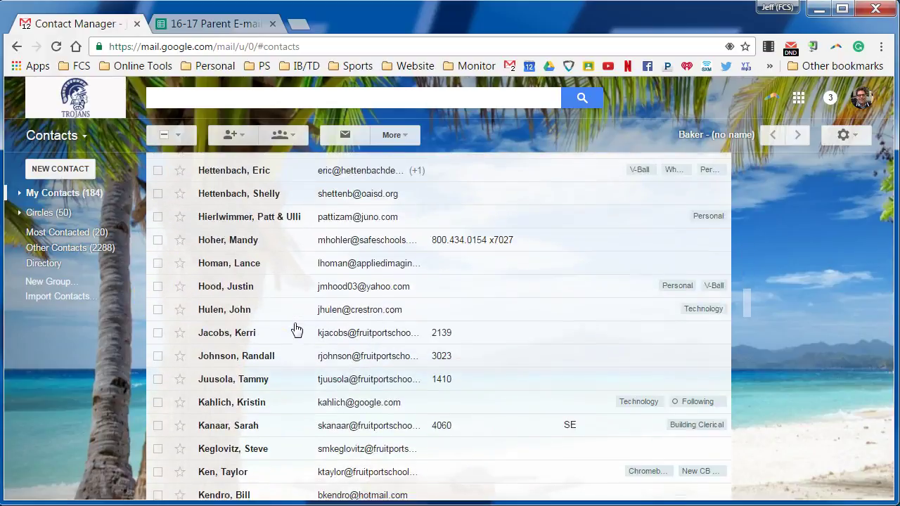
{"action": "scroll", "coordinate": [295, 328], "scroll_direction": "down", "scroll_amount": 6}
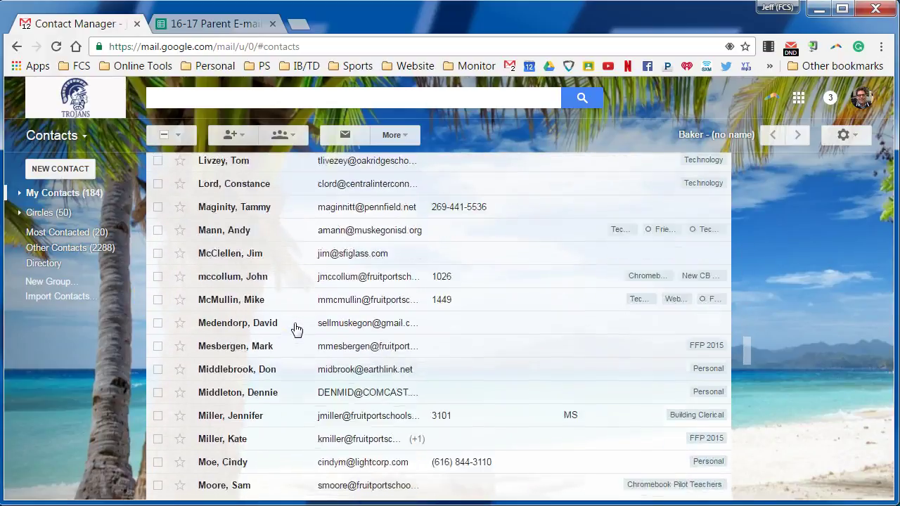
{"action": "scroll", "coordinate": [295, 329], "scroll_direction": "down", "scroll_amount": 1}
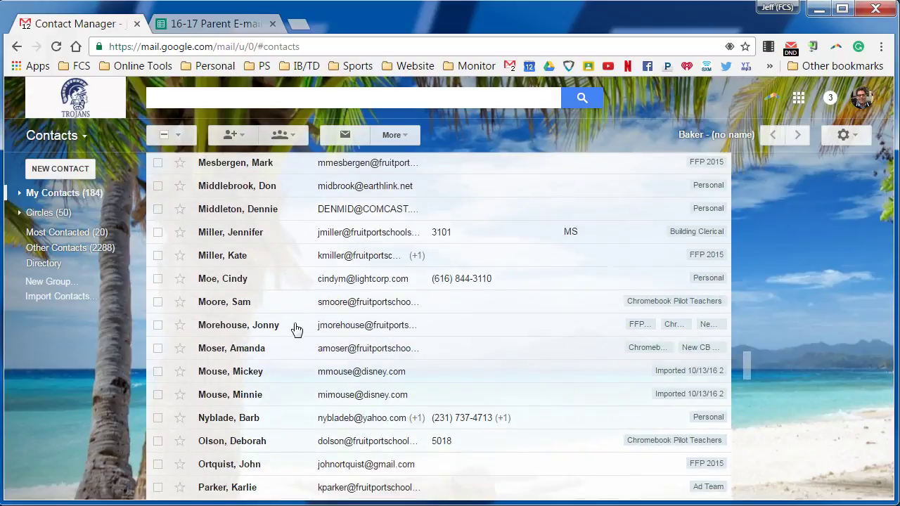
{"action": "left_click", "coordinate": [158, 371]}
{"action": "left_click", "coordinate": [158, 394]}
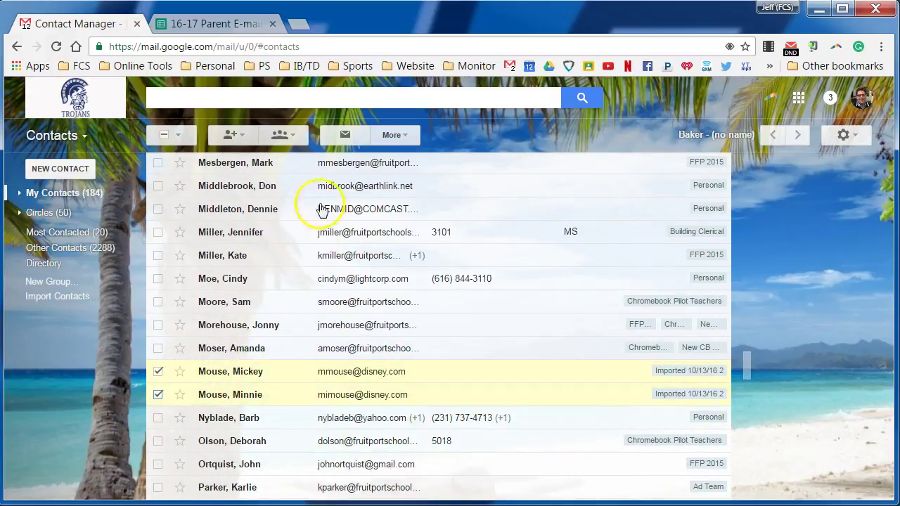
{"action": "left_click", "coordinate": [289, 142]}
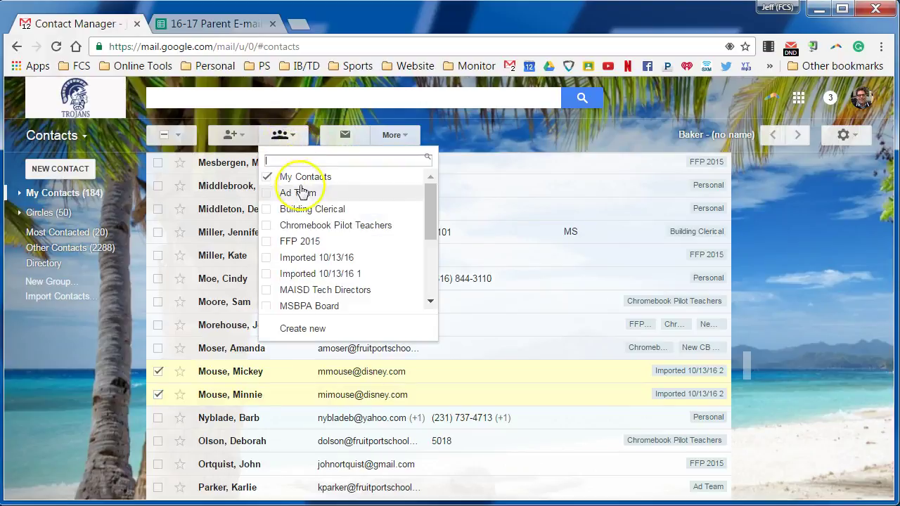
{"action": "left_click", "coordinate": [310, 329]}
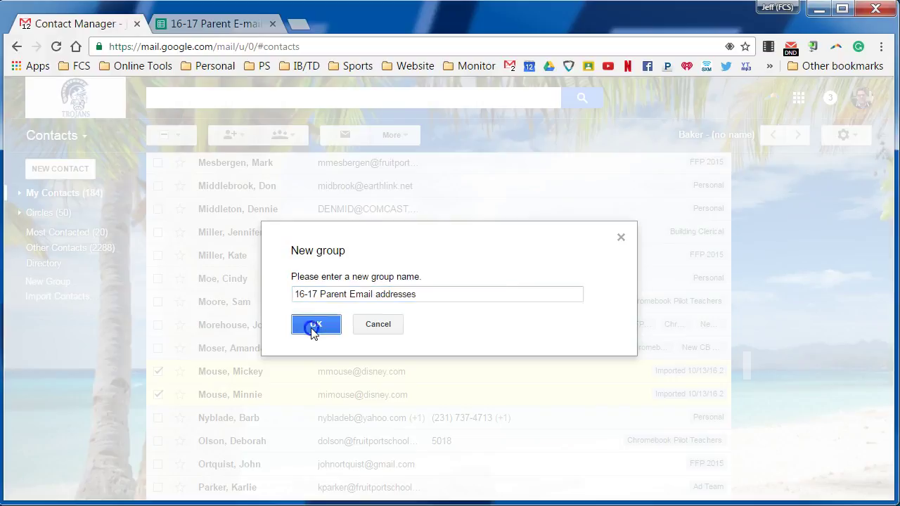
{"action": "left_click", "coordinate": [313, 327]}
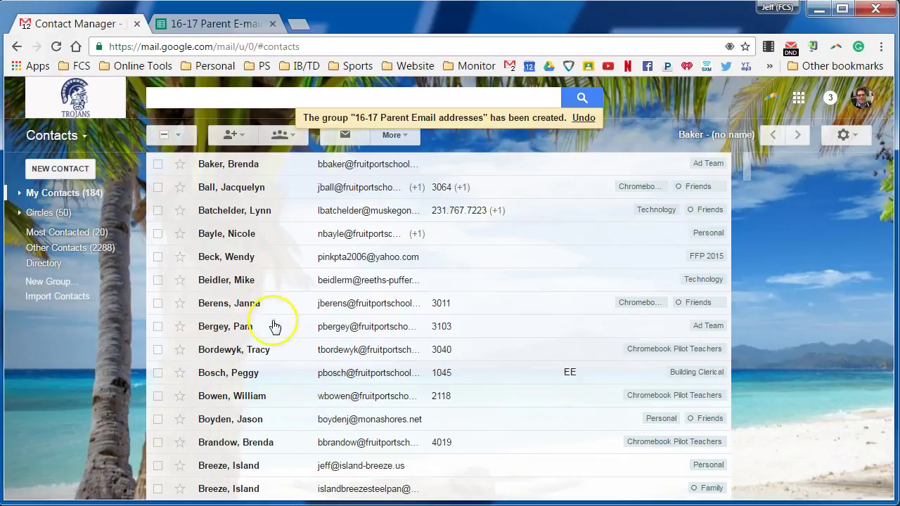
{"action": "scroll", "coordinate": [274, 326], "scroll_direction": "down", "scroll_amount": 4}
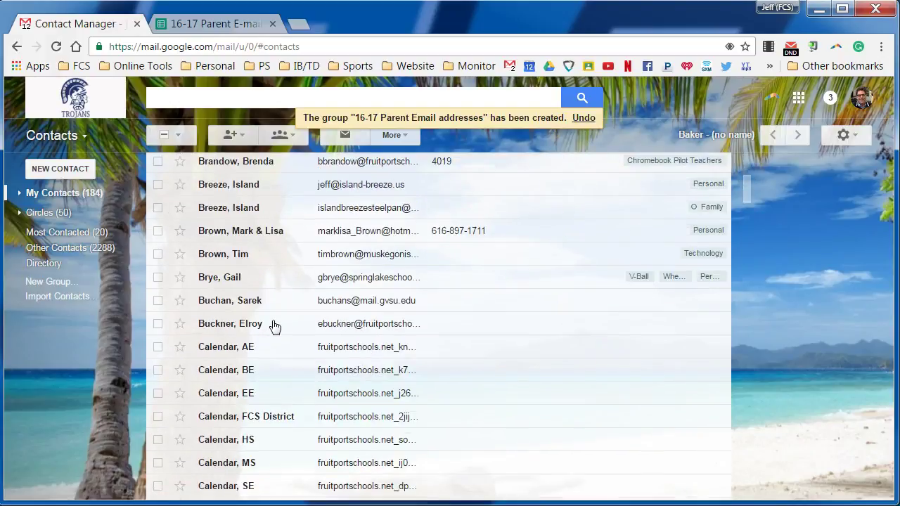
{"action": "scroll", "coordinate": [274, 326], "scroll_direction": "down", "scroll_amount": 7}
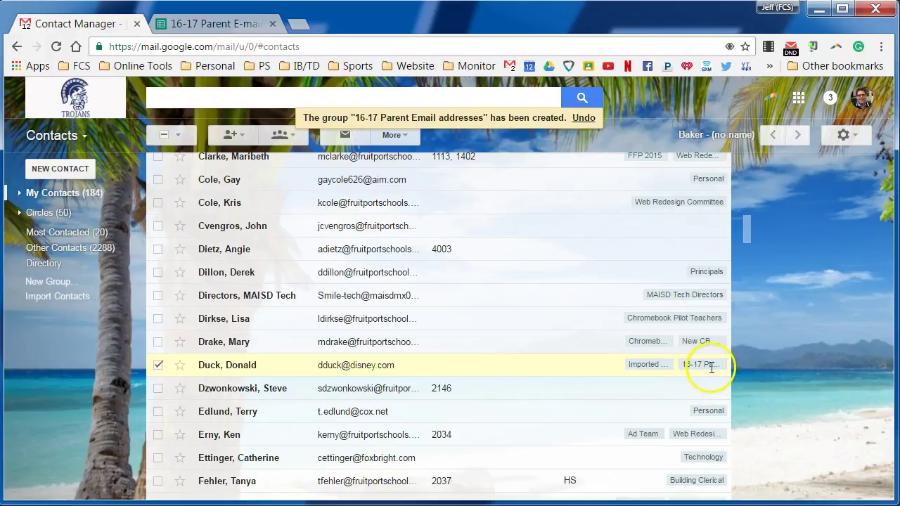
Return to mail and start a new message addressed to the 16-17 Parent Email addresses group.
{"action": "left_click", "coordinate": [60, 135]}
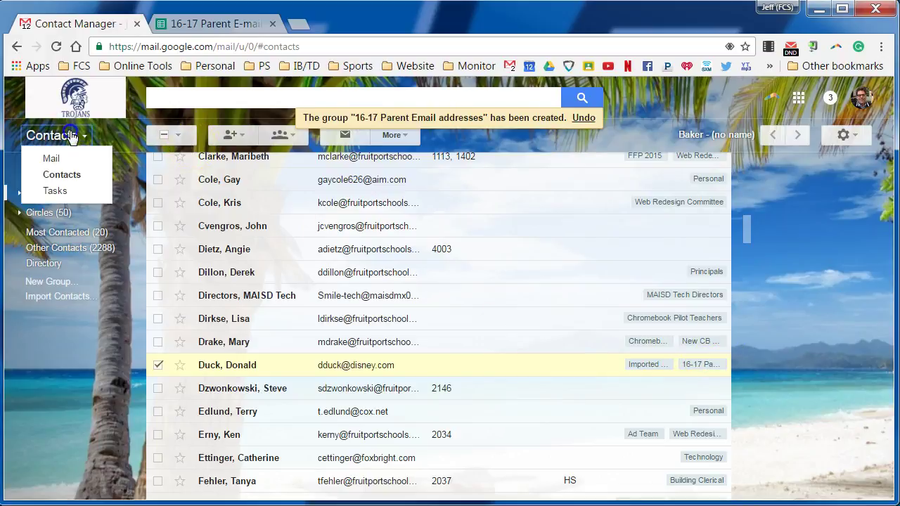
{"action": "left_click", "coordinate": [63, 158]}
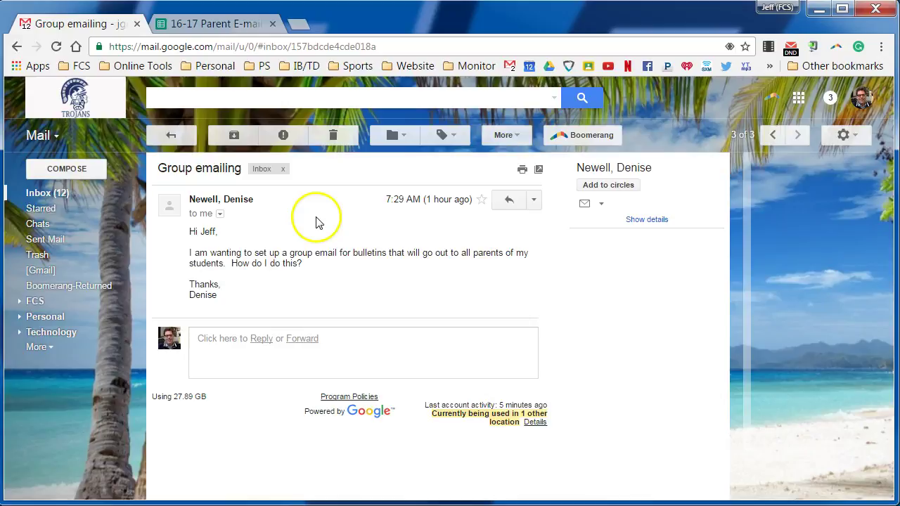
{"action": "left_click", "coordinate": [82, 171]}
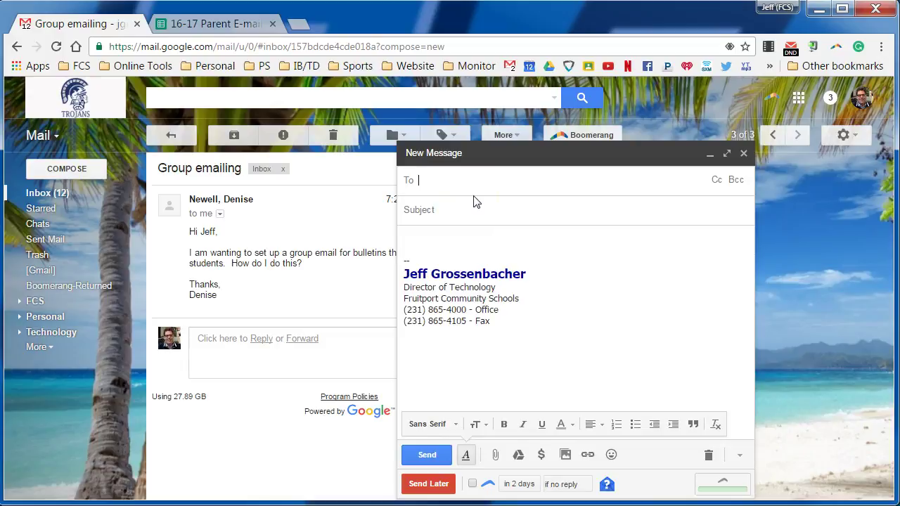
{"action": "type", "text": "16"}
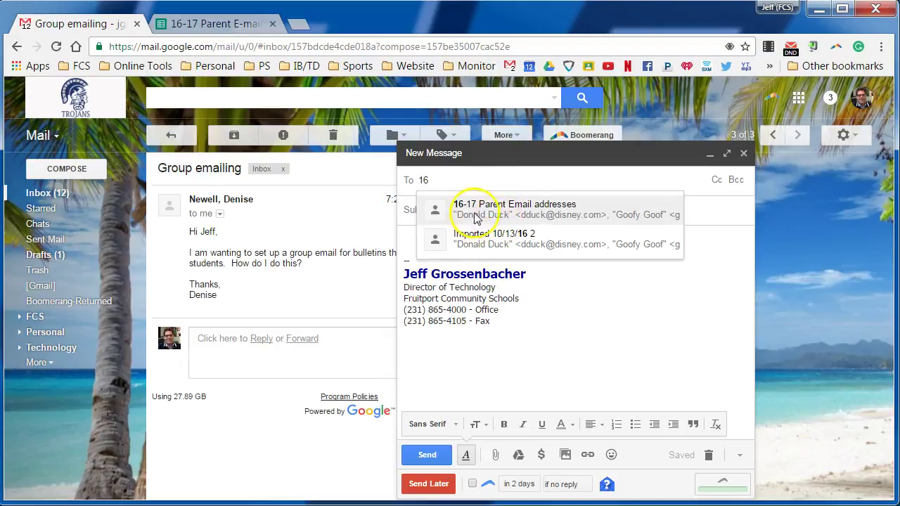
{"action": "left_click", "coordinate": [539, 213]}
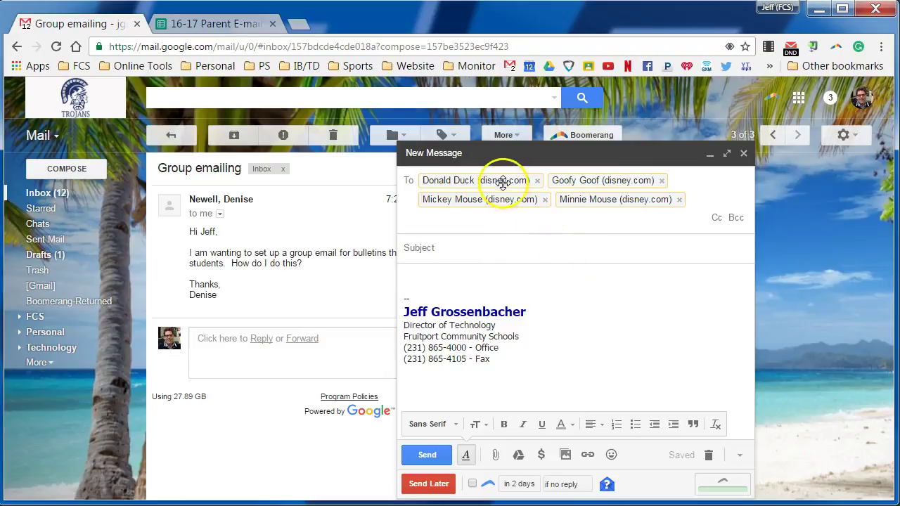
Select all four disney.com recipients in the new message and move them from the To field to Bcc.
{"action": "mouse_move", "coordinate": [502, 180]}
{"action": "mouse_move", "coordinate": [502, 181]}
{"action": "left_mouse_down"}
{"action": "mouse_move", "coordinate": [518, 192]}
{"action": "mouse_move", "coordinate": [508, 182]}
{"action": "left_mouse_up"}
{"action": "mouse_move", "coordinate": [532, 188]}
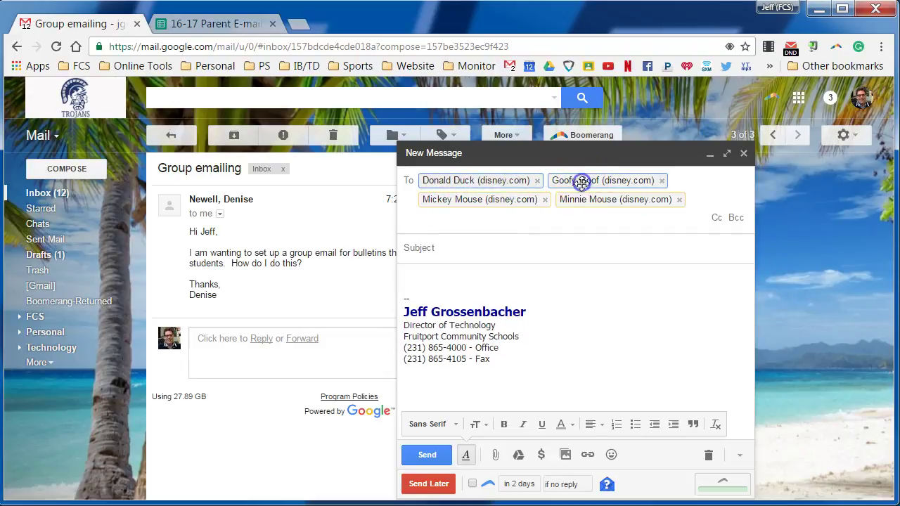
{"action": "left_click", "coordinate": [604, 202], "text": "ctrl"}
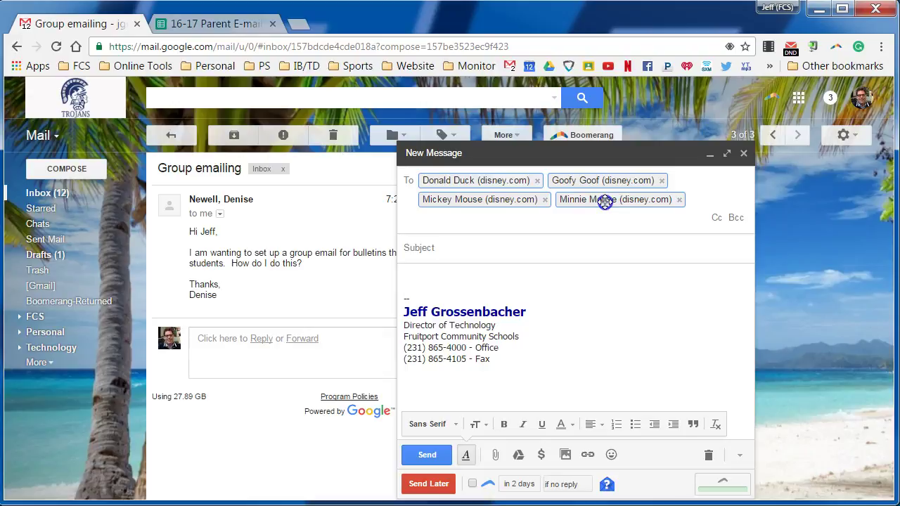
{"action": "left_click_drag", "start_coordinate": [604, 200], "coordinate": [414, 264]}
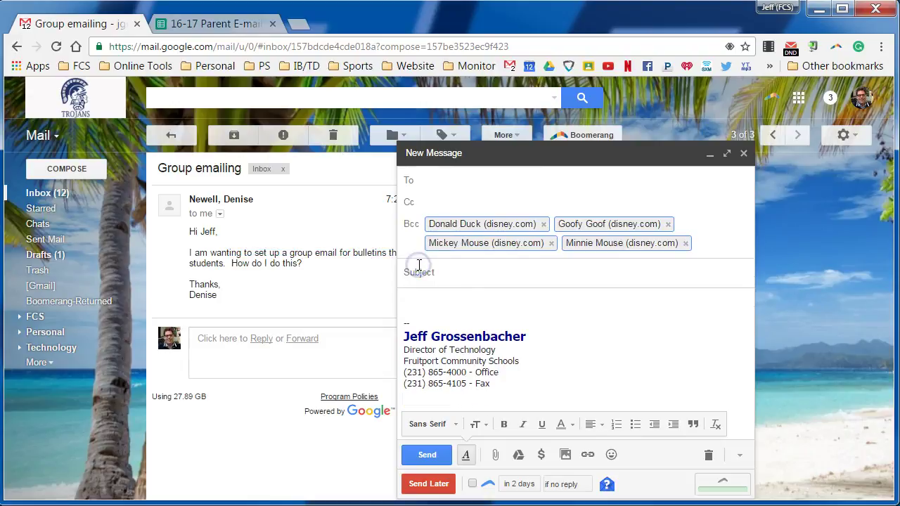
Add the sender of the open "Group emailing" message as the To recipient, choosing the suggested fruitportschools.net contact, and go to the subject line.
{"action": "left_click", "coordinate": [437, 176]}
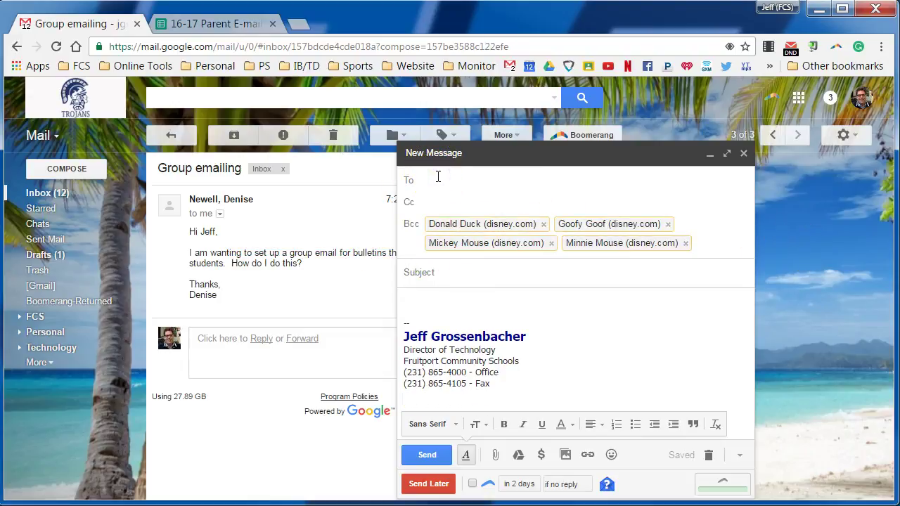
{"action": "type", "text": "Denise"}
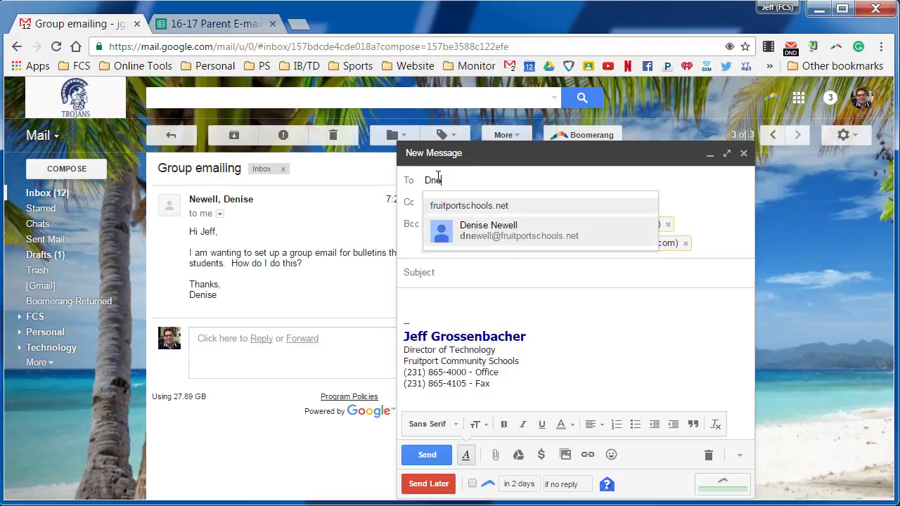
{"action": "left_click", "coordinate": [443, 228]}
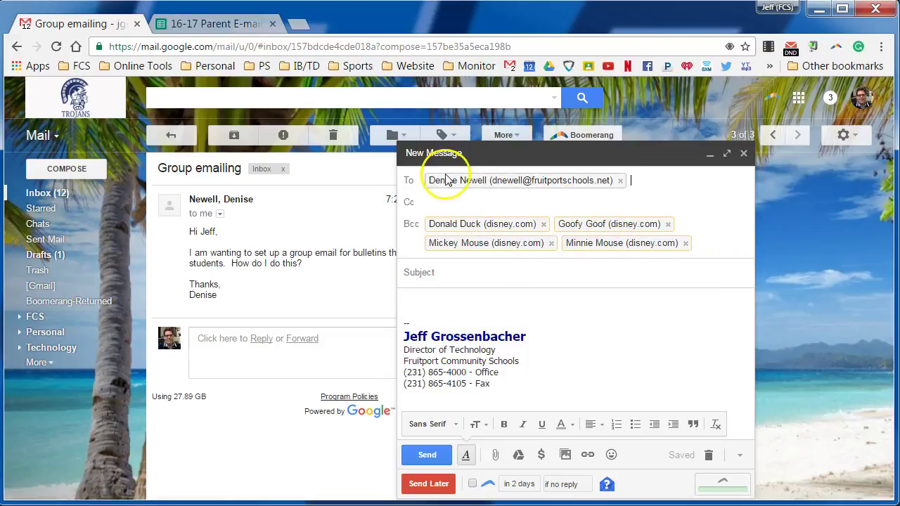
{"action": "mouse_move", "coordinate": [612, 177]}
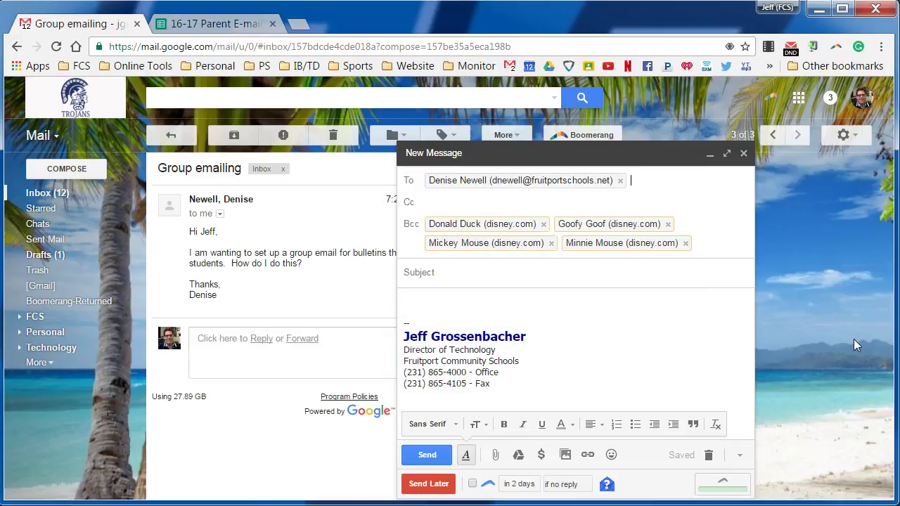
{"action": "left_click", "coordinate": [450, 268]}
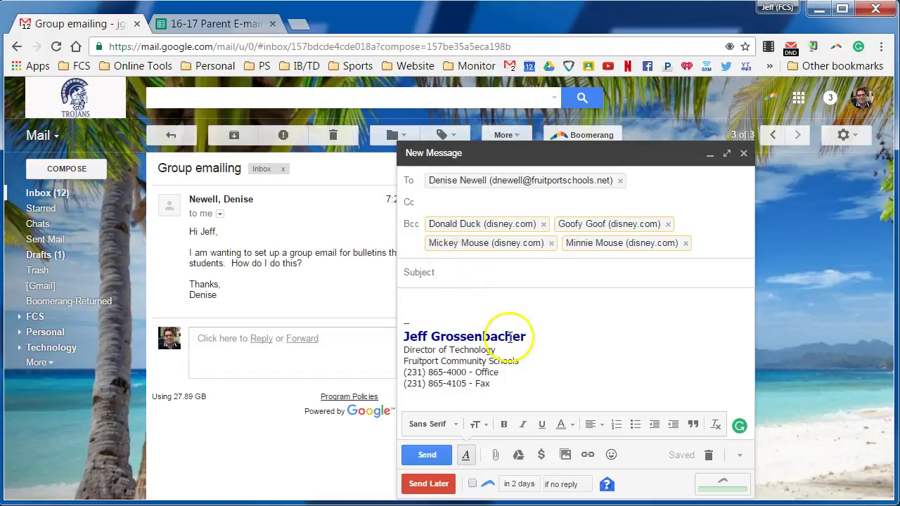